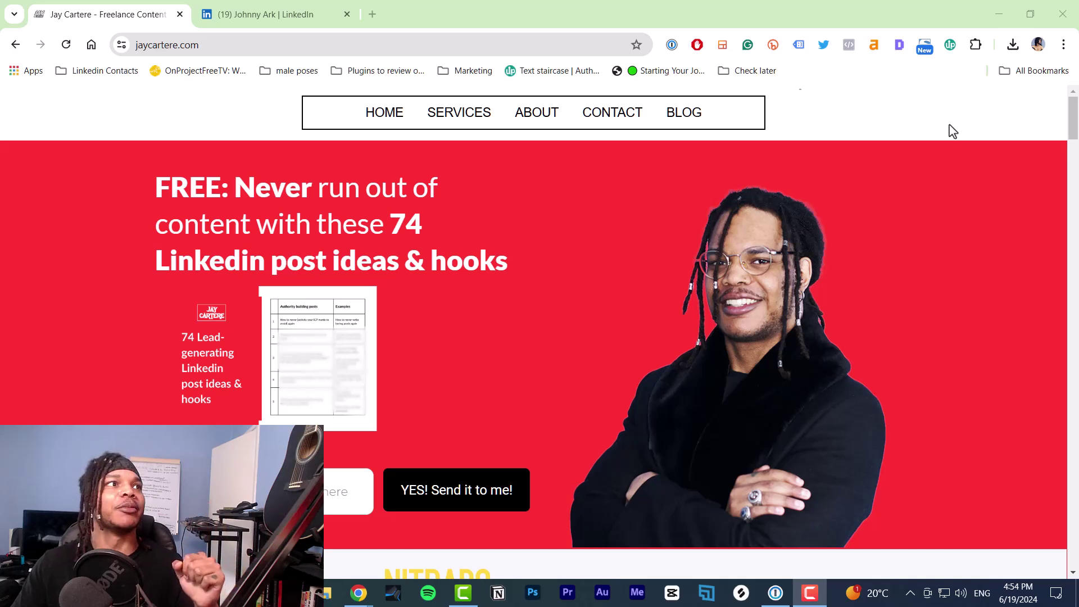
- Bring up Jay Cartere's LinkedIn profile in the incognito window, as another member sees it
left_click(247, 17)
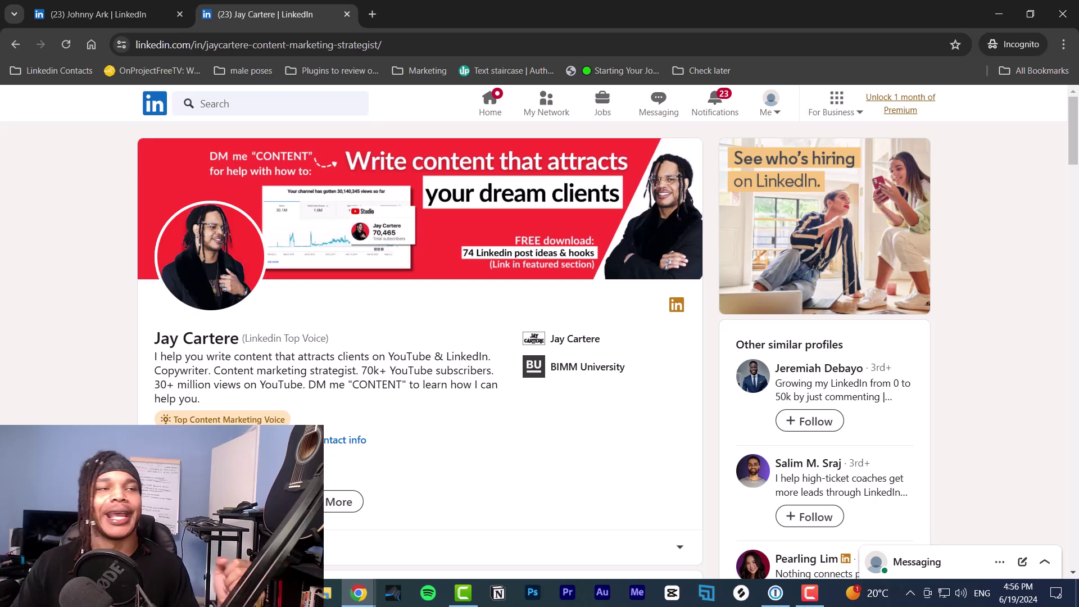
- Go from the test account's profile to Me > Settings & Privacy > Visibility
key("ctrl+shift+Tab")
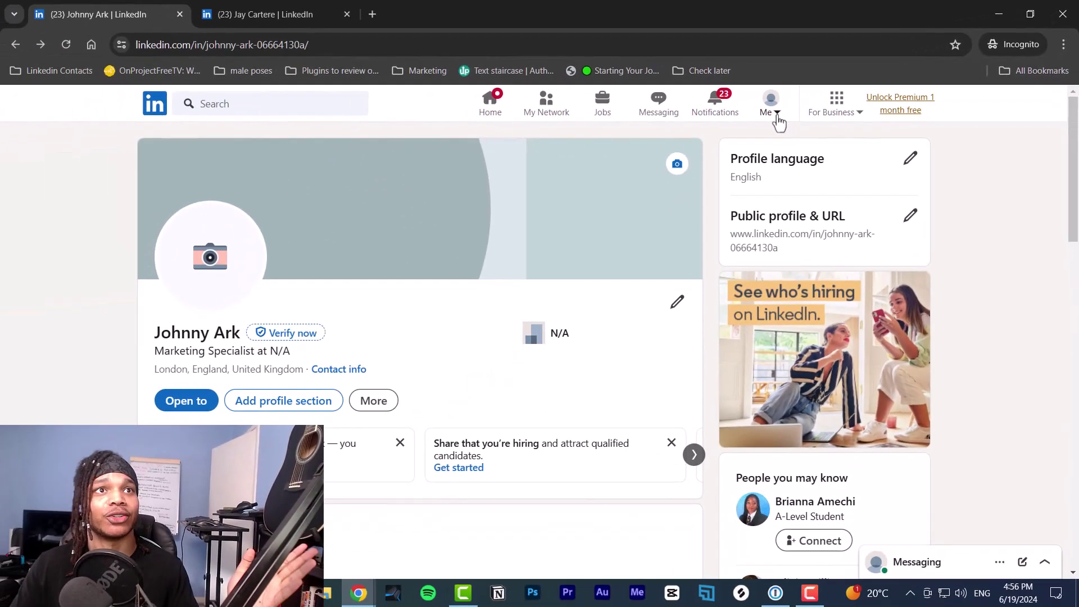
left_click(617, 177)
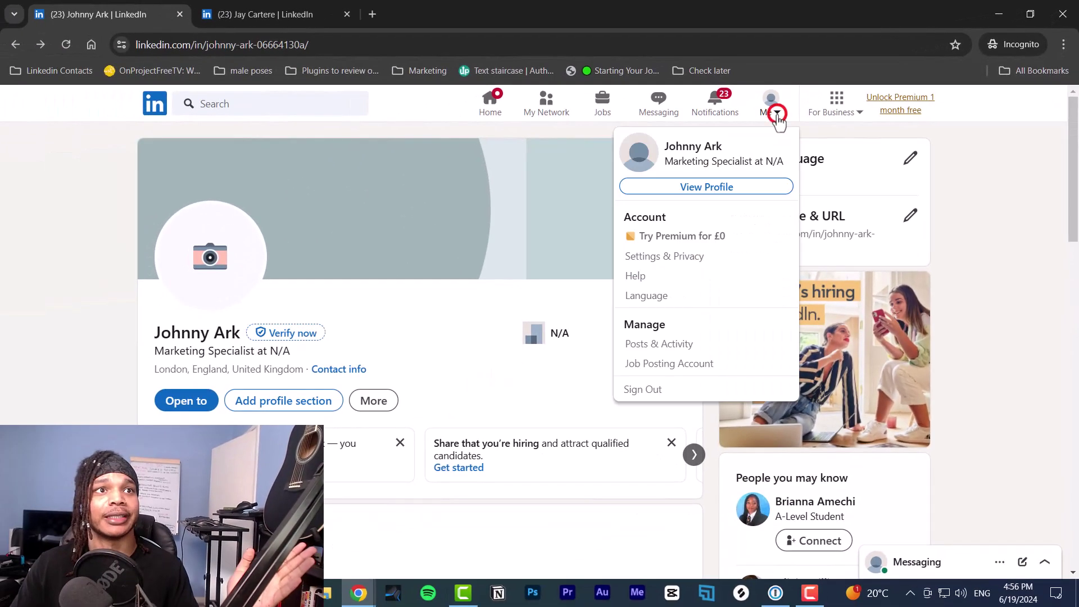
left_click(654, 256)
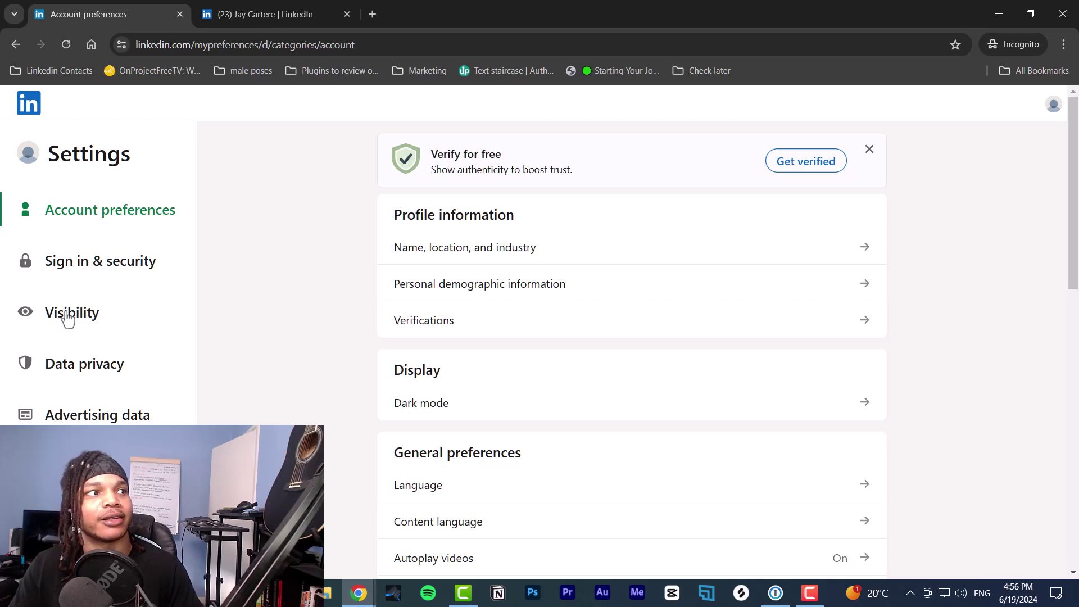
left_click(69, 314)
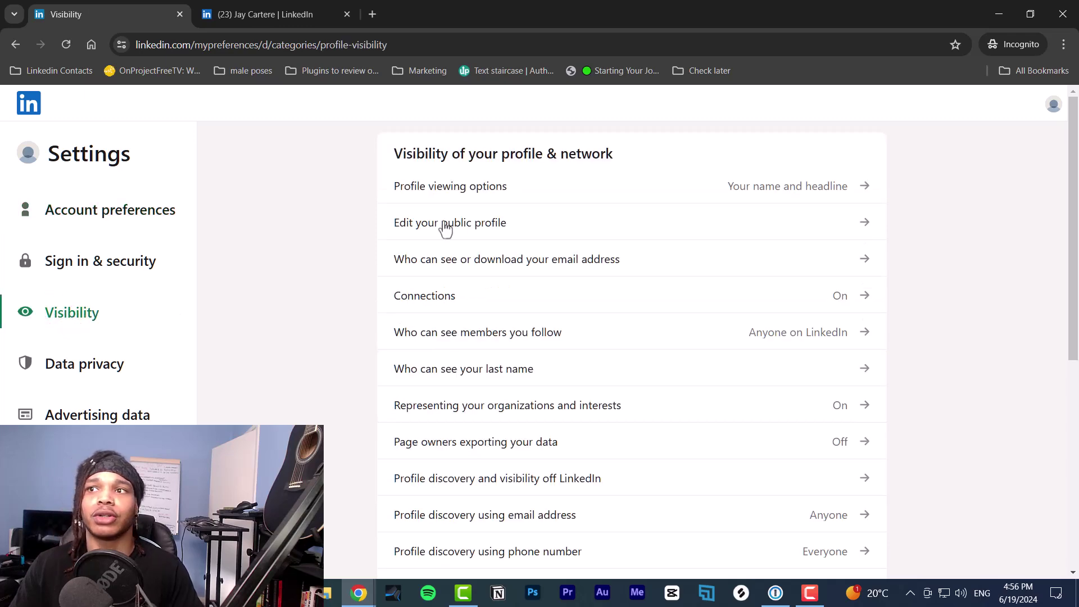
scroll(445, 228, "down", 2)
scroll(421, 232, "down", 2)
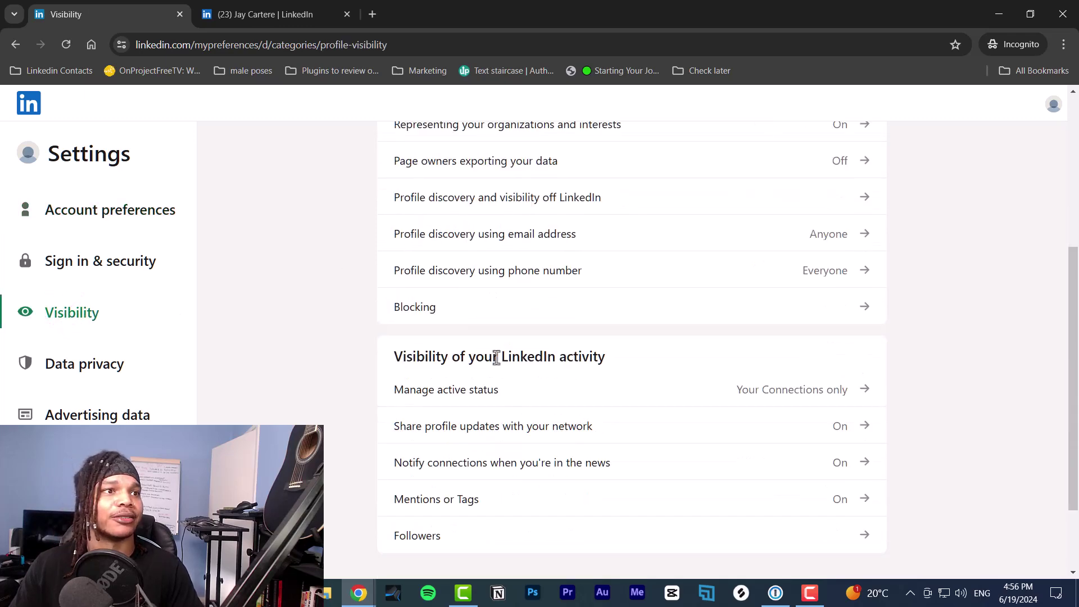
scroll(636, 365, "down", 1)
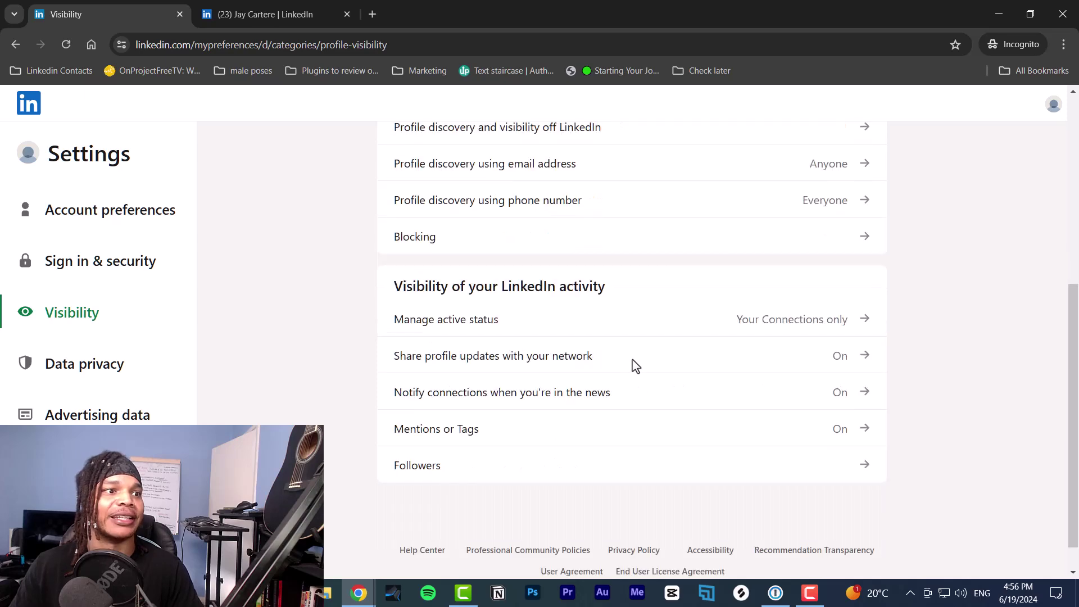
- On the Who can follow you page, switch Make follow primary from No to Yes
left_click(468, 465)
left_click_drag(381, 346, 497, 350)
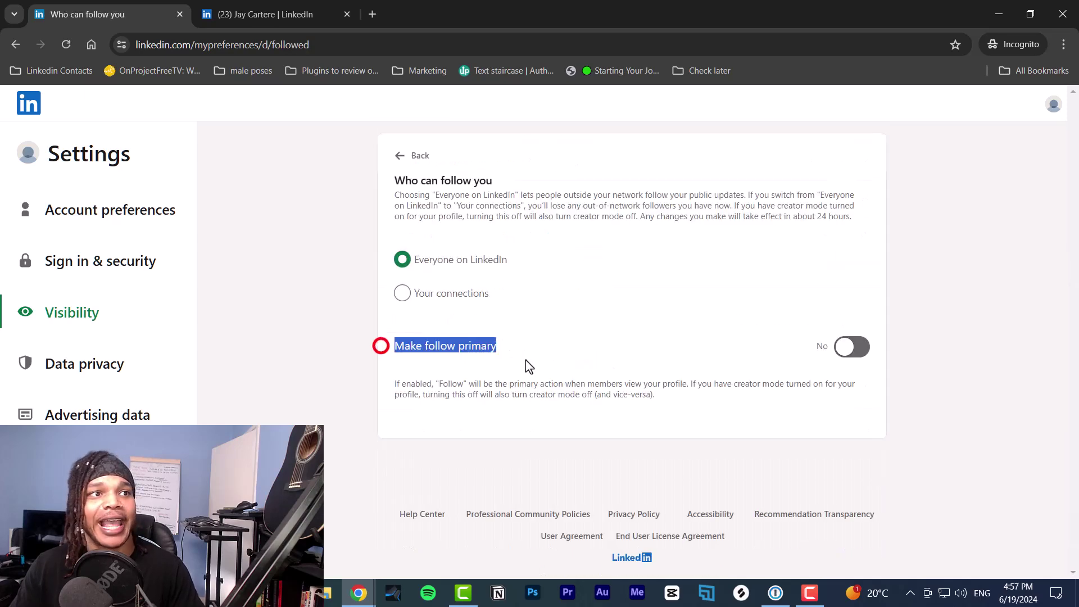
left_click(505, 346)
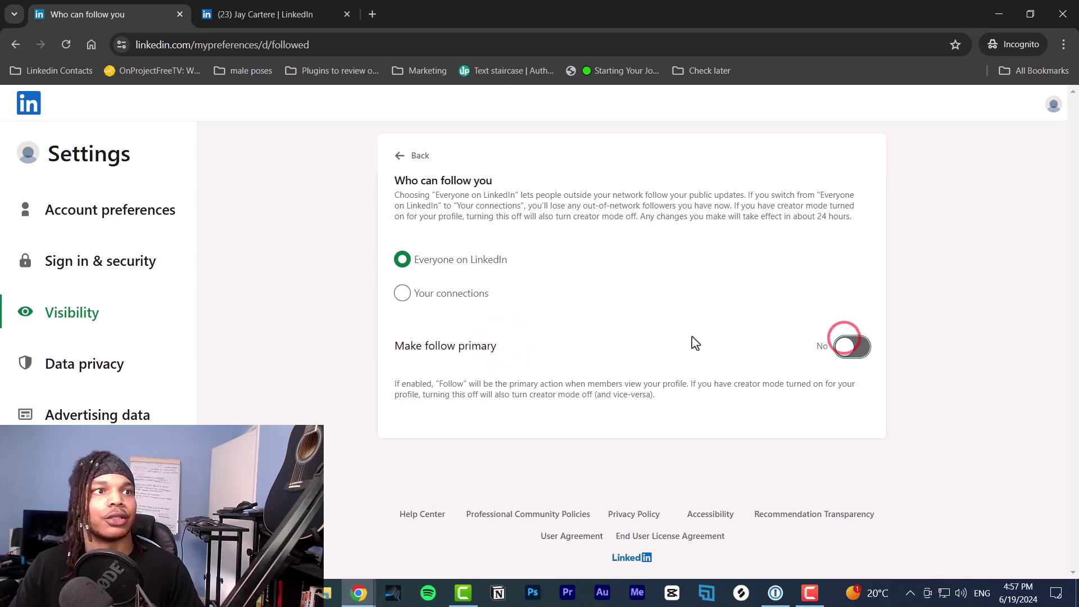
left_click(852, 346)
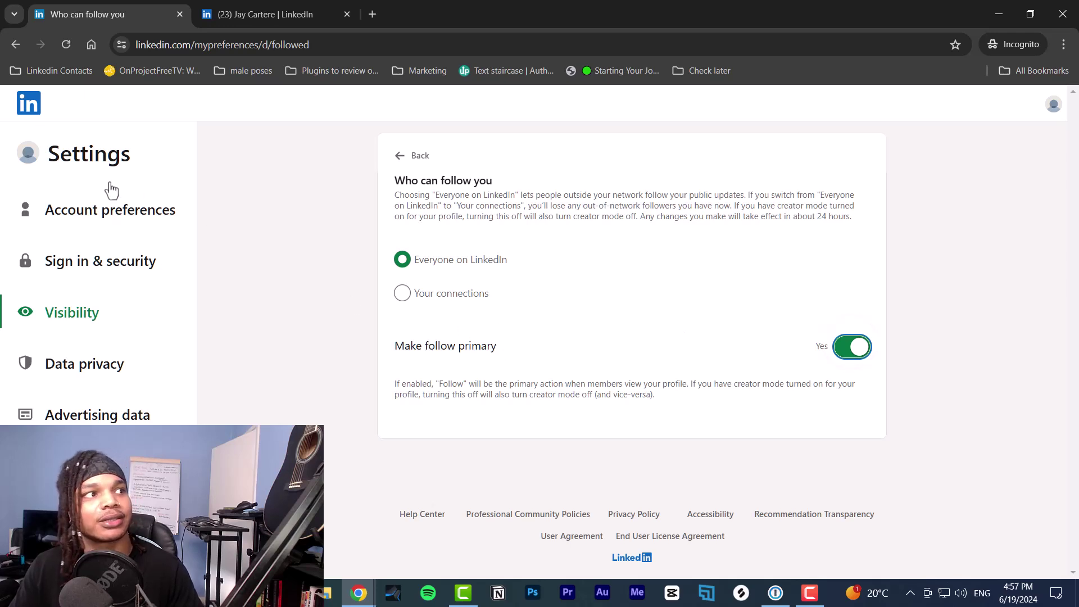
left_click(29, 105)
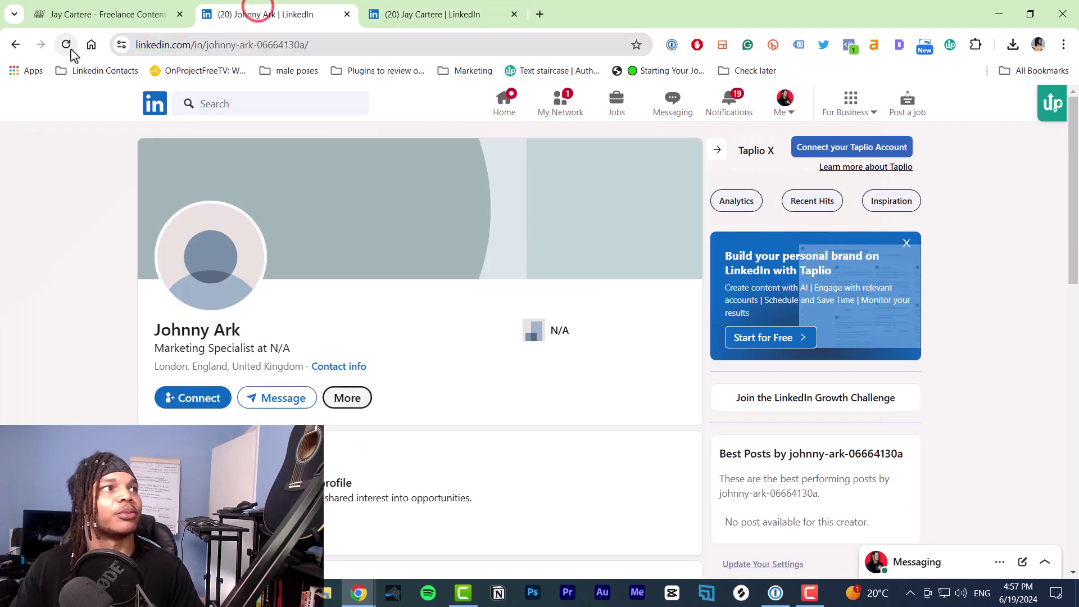
left_click(66, 45)
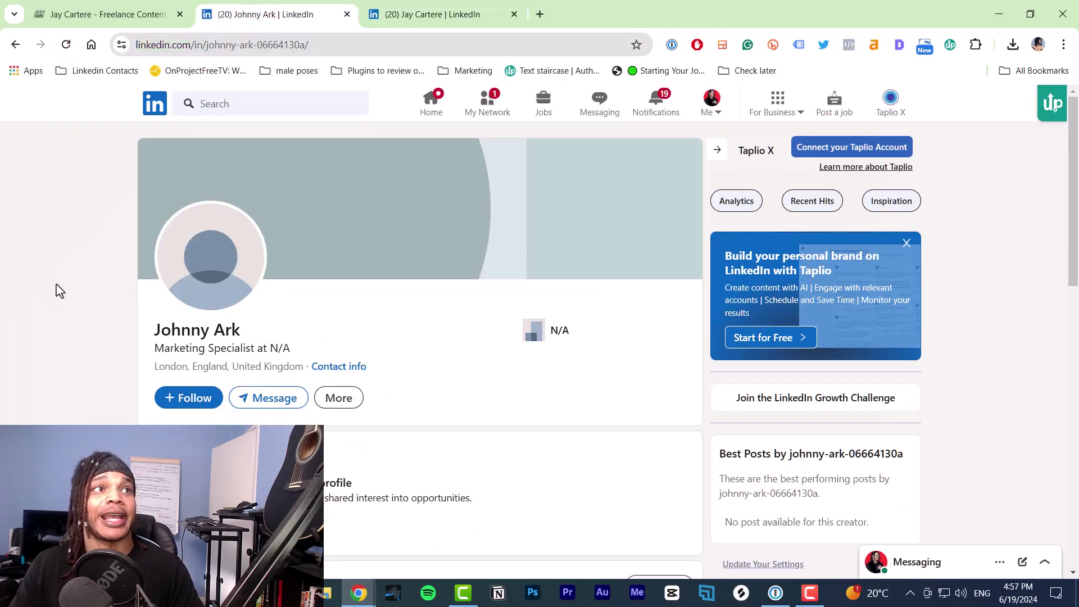